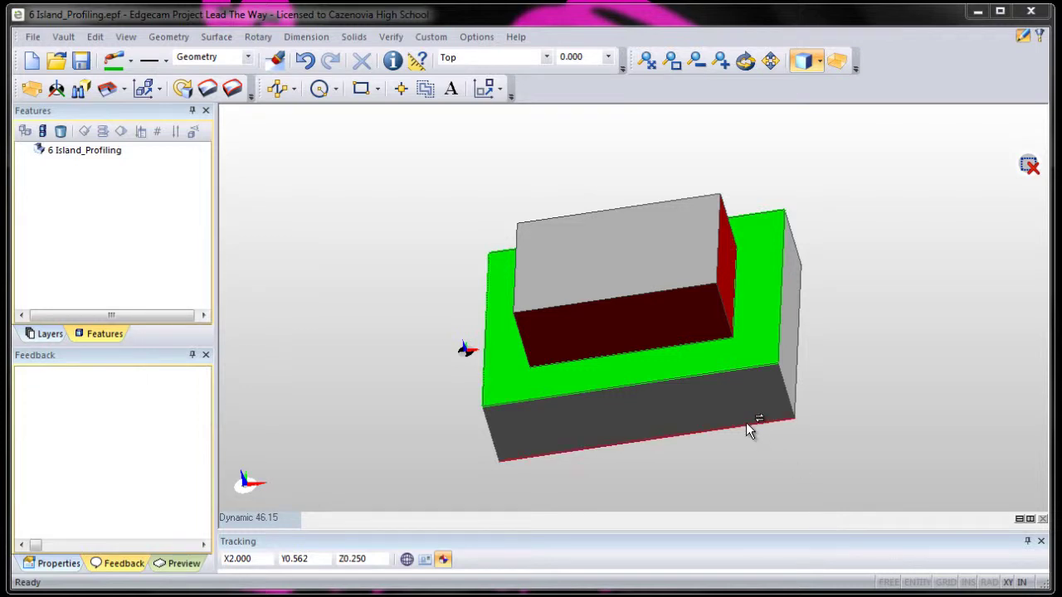
Step: Rotate the island part to a top-down view and select its top face
middle_click_drag(711, 358, 759, 307)
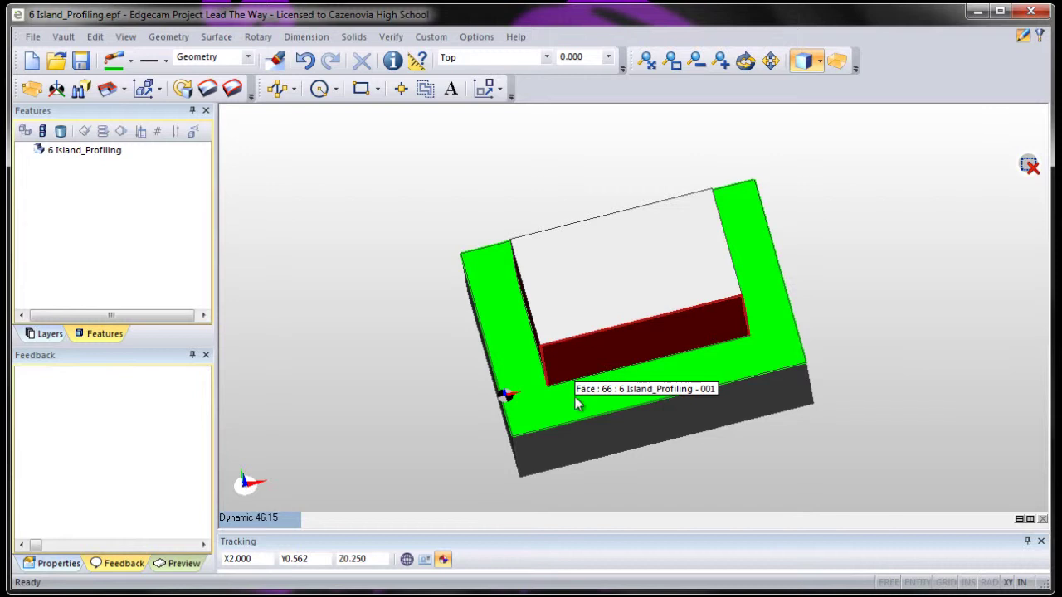
left_click(475, 373)
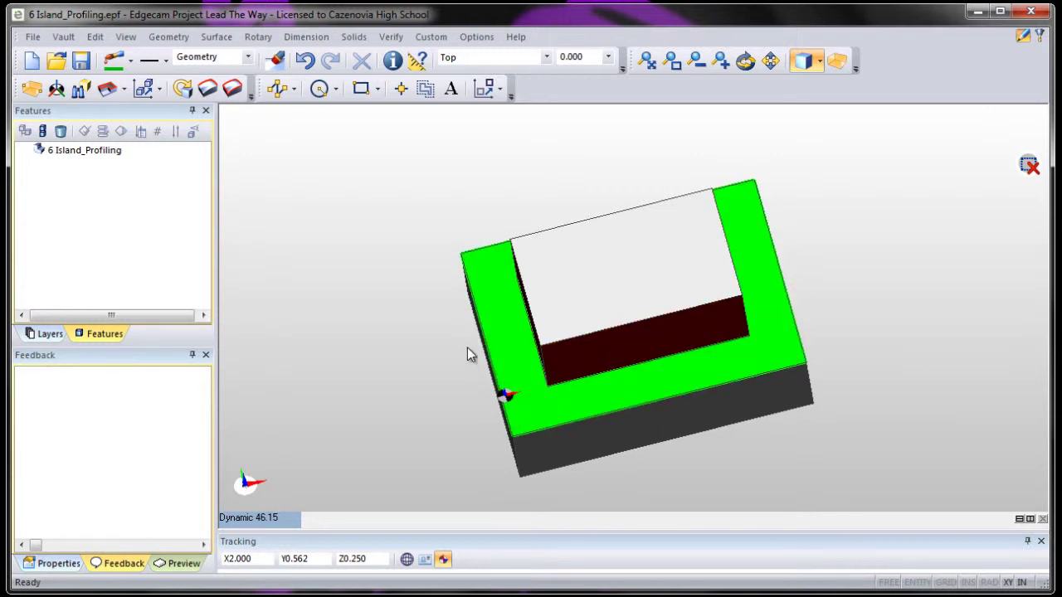
Step: Add automatic box stock, recognise the part's three features, and start a machining sequence
left_click(32, 88)
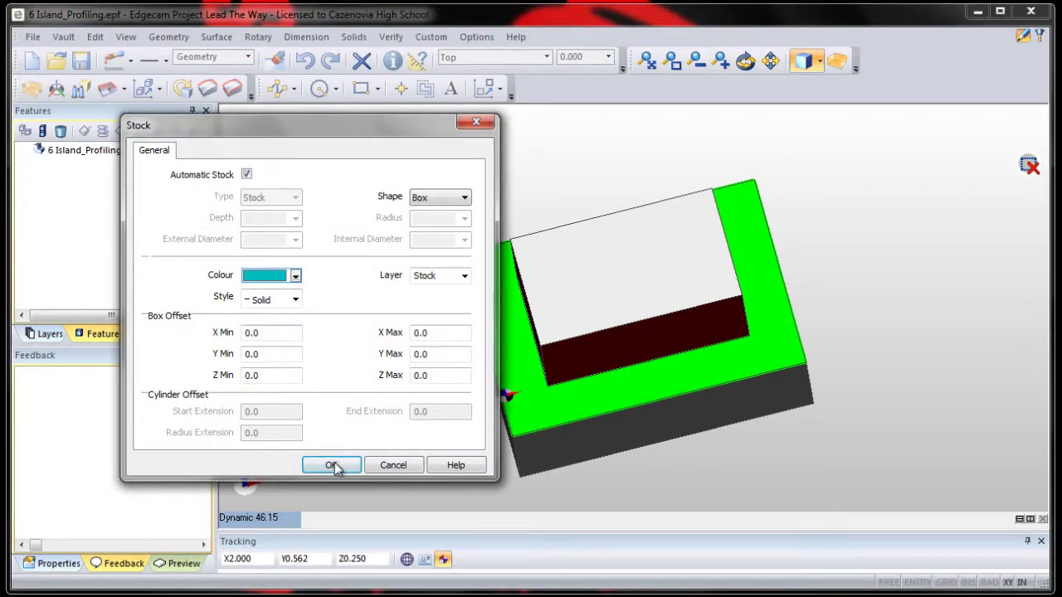
left_click(336, 463)
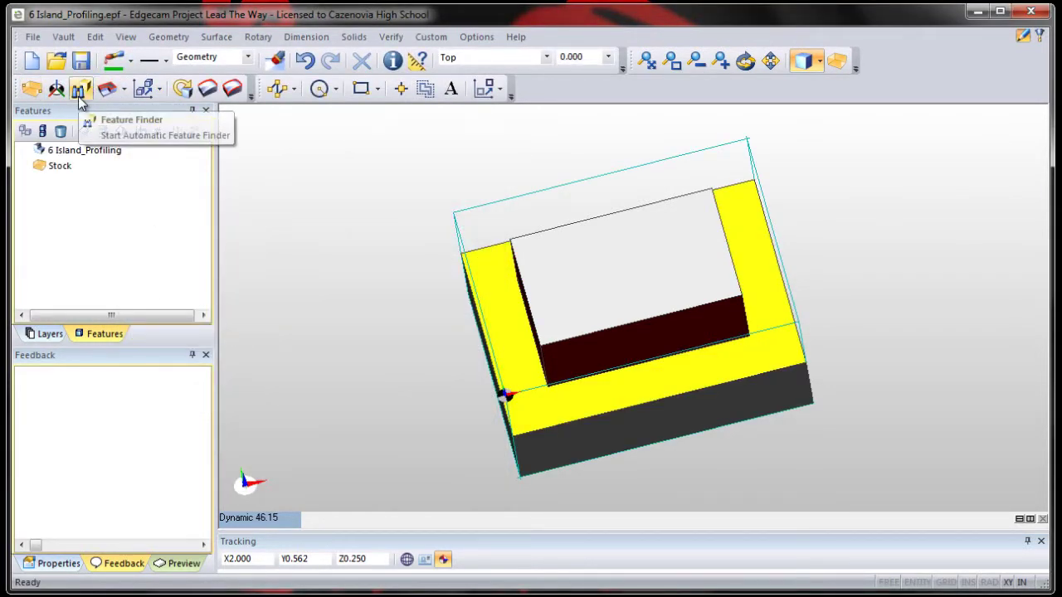
left_click(79, 93)
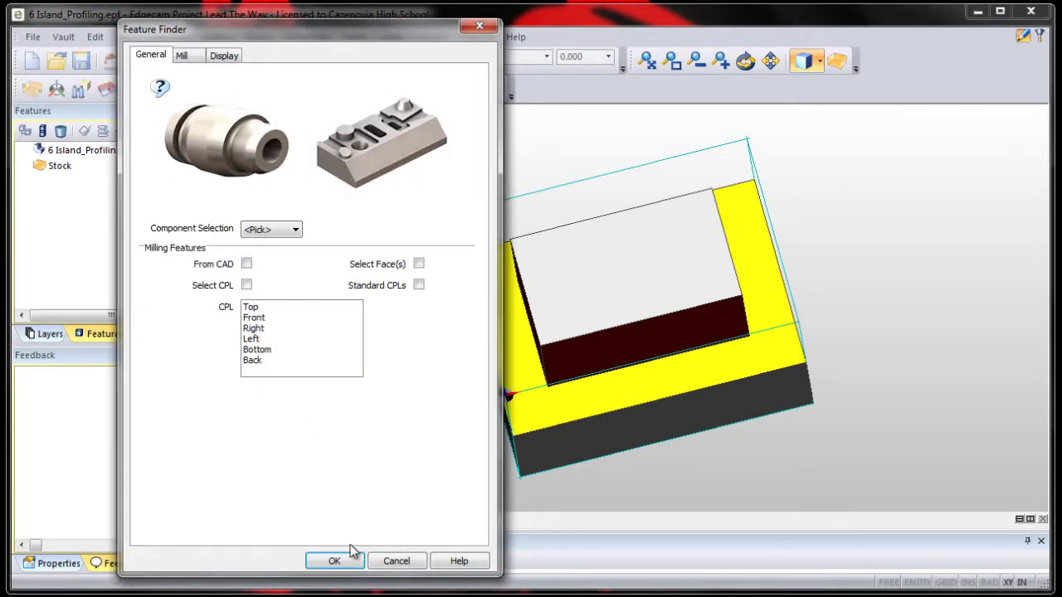
left_click(351, 563)
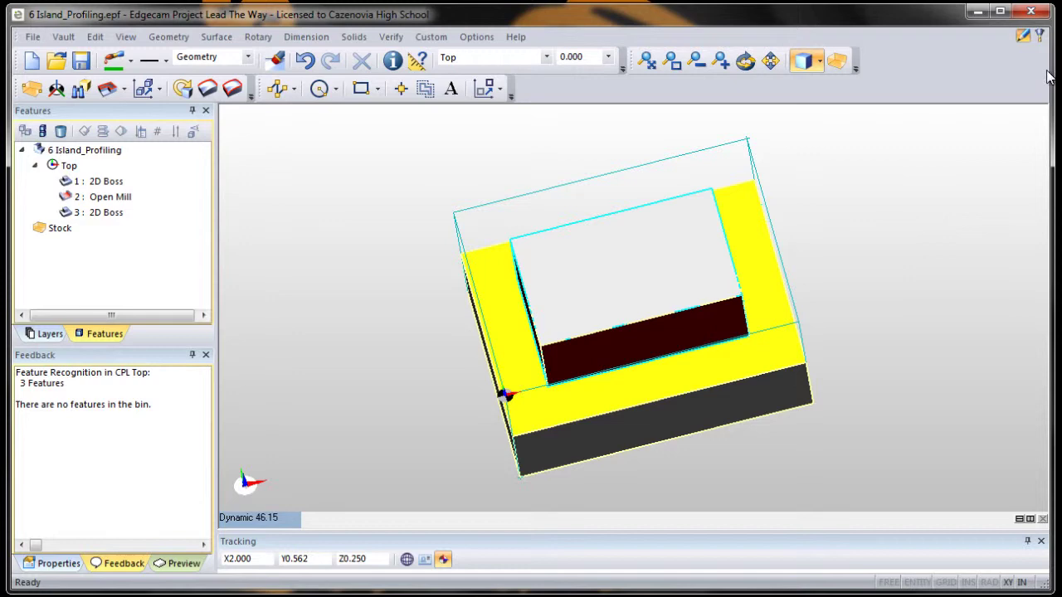
left_click(1039, 36)
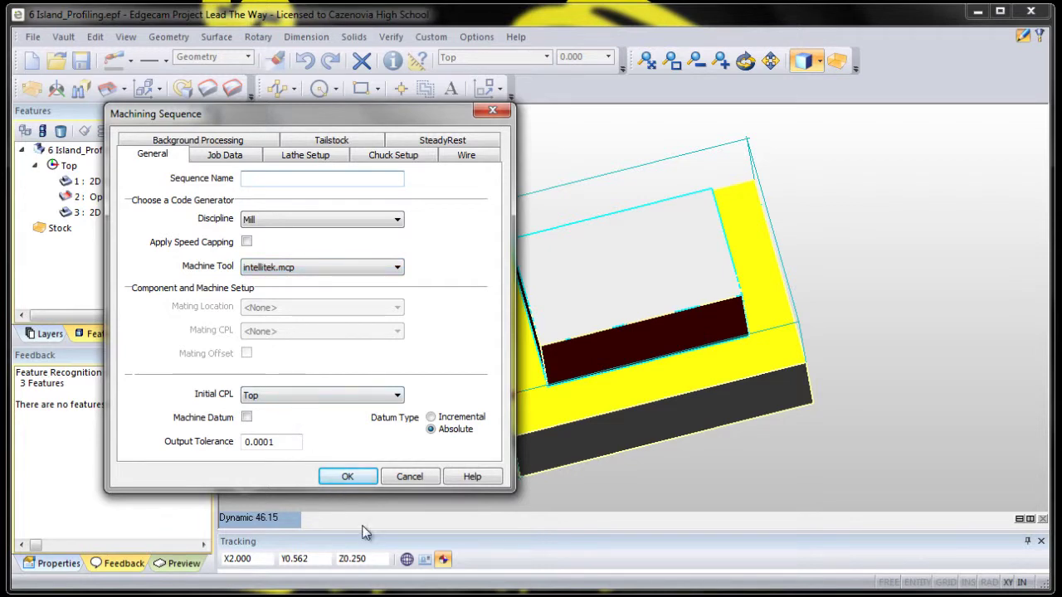
Step: Accept Sequence 1 with intellitek.mcp and bring back the recognised features list
left_click(353, 476)
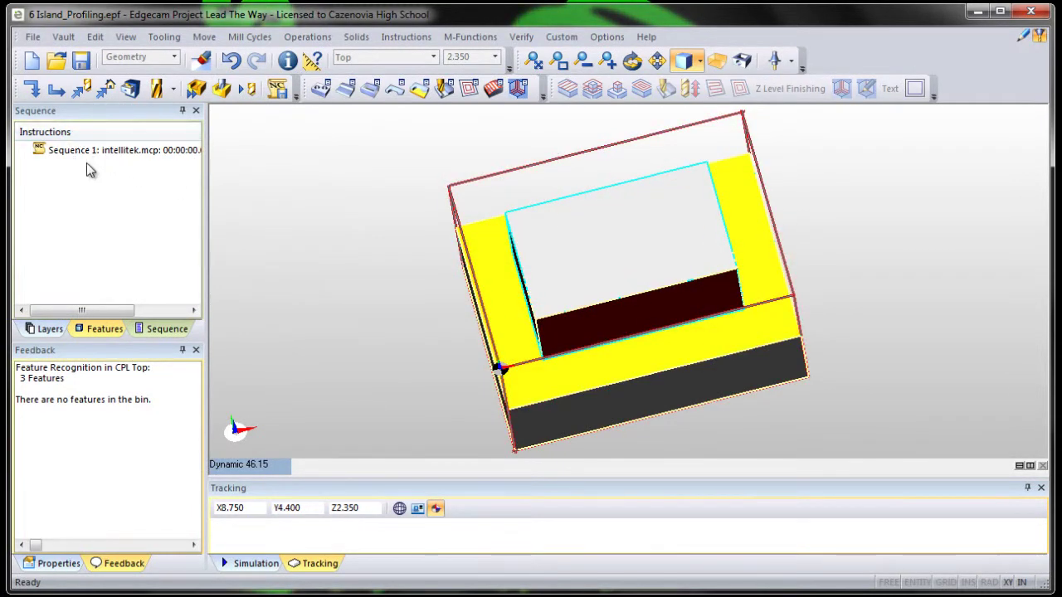
left_click(93, 328)
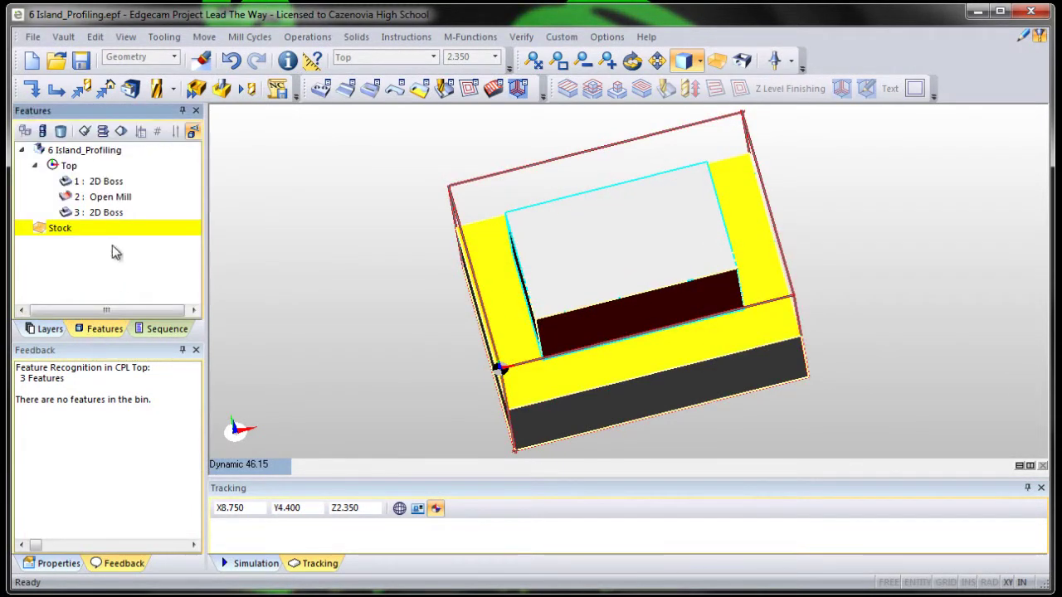
Step: Add a profiling operation to 2: Open Mill using the CIM T07 1/2 End Mill
right_click(124, 200)
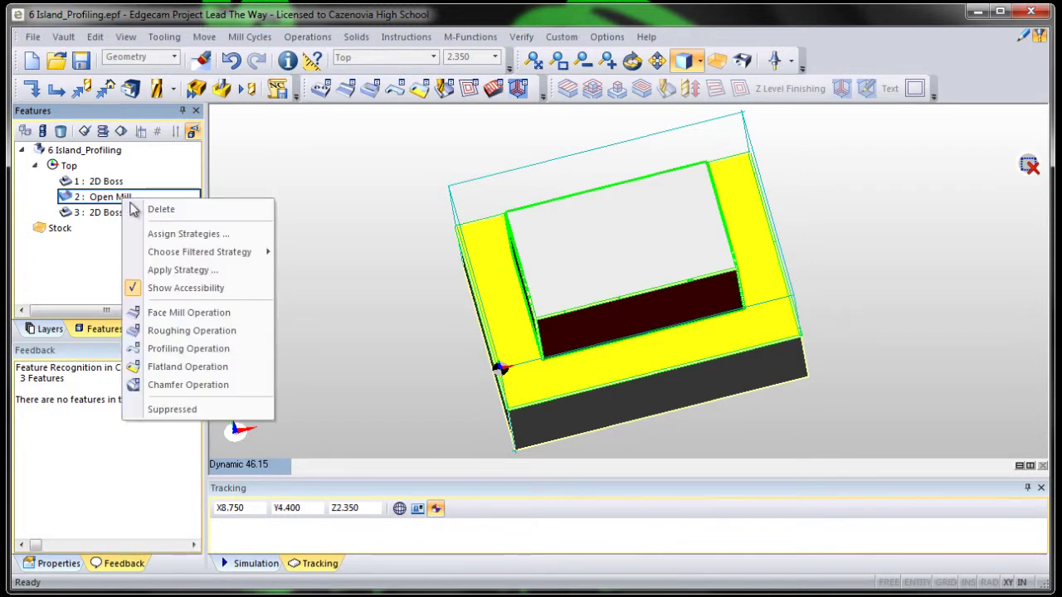
left_click(187, 349)
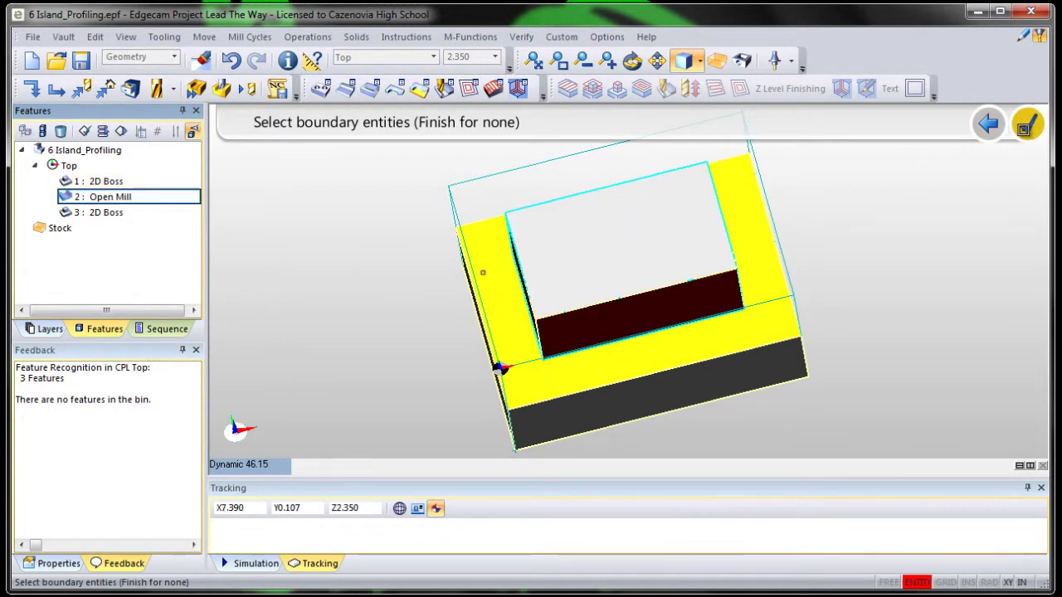
left_click(1026, 126)
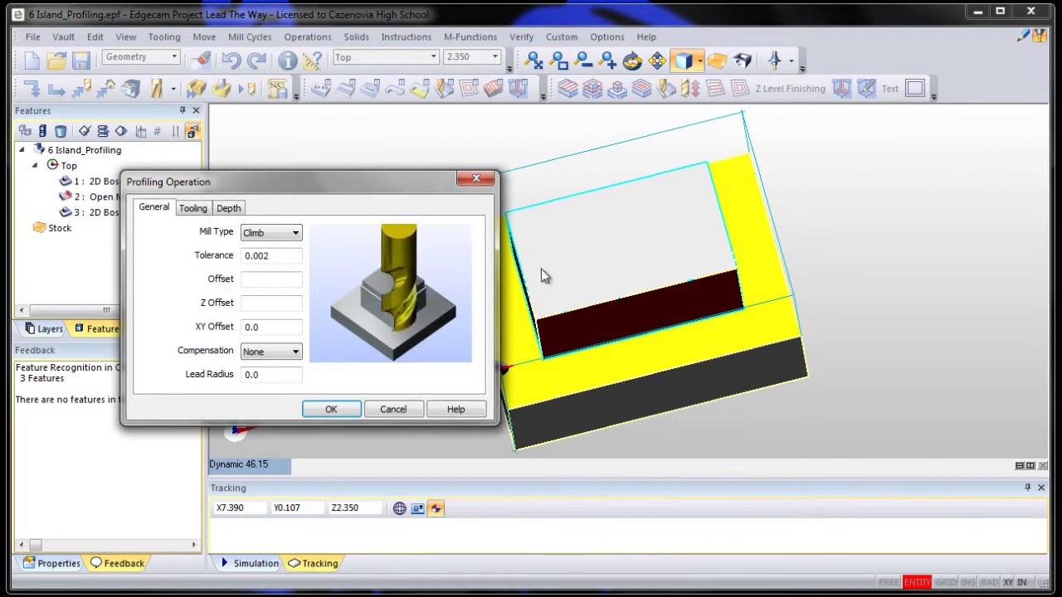
left_click(194, 212)
left_click(435, 378)
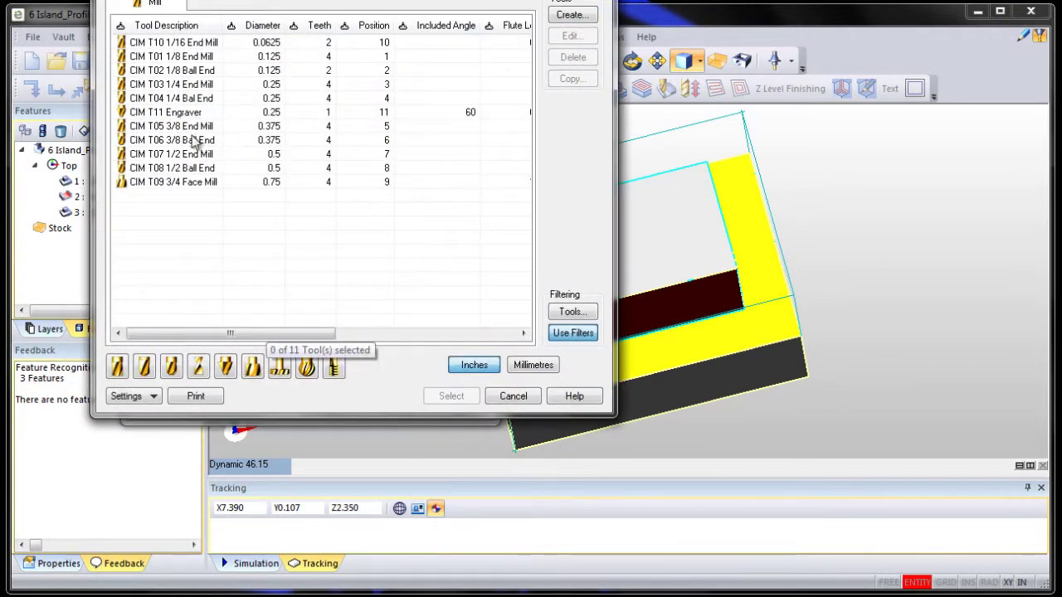
left_click(186, 170)
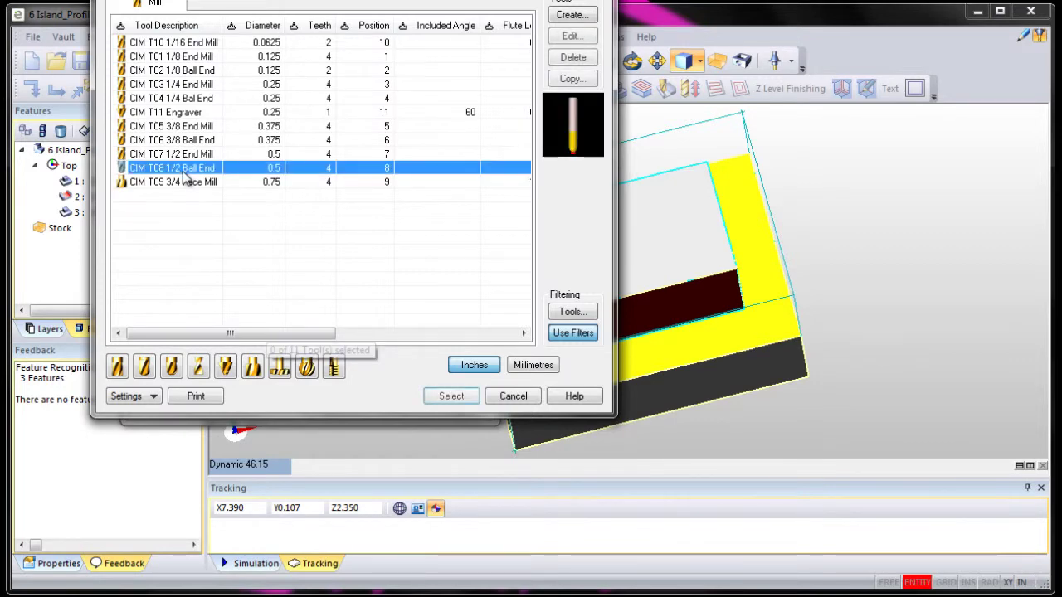
left_click(194, 156)
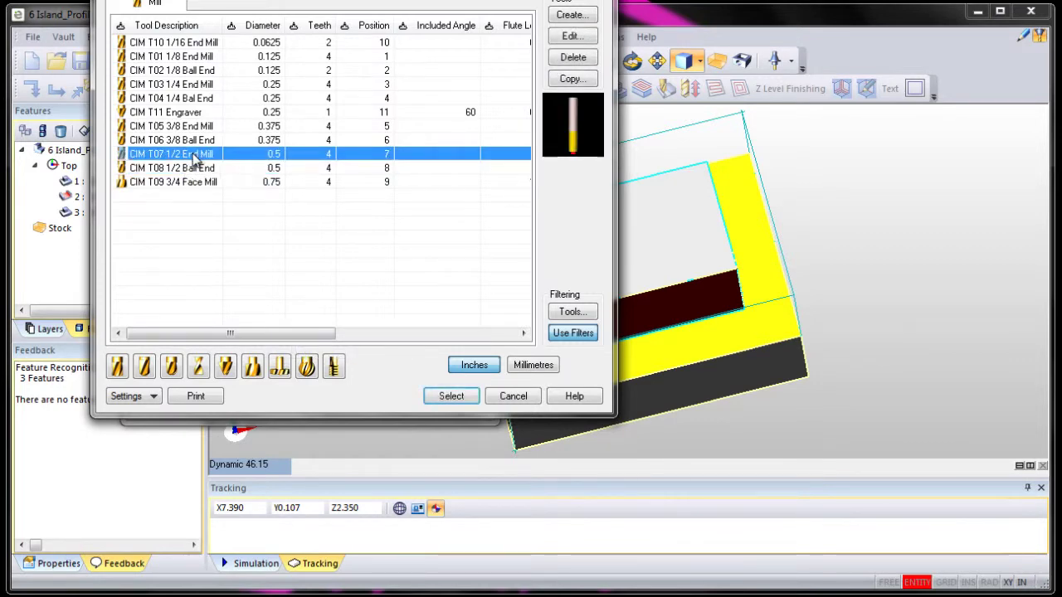
left_click(452, 396)
left_click(330, 410)
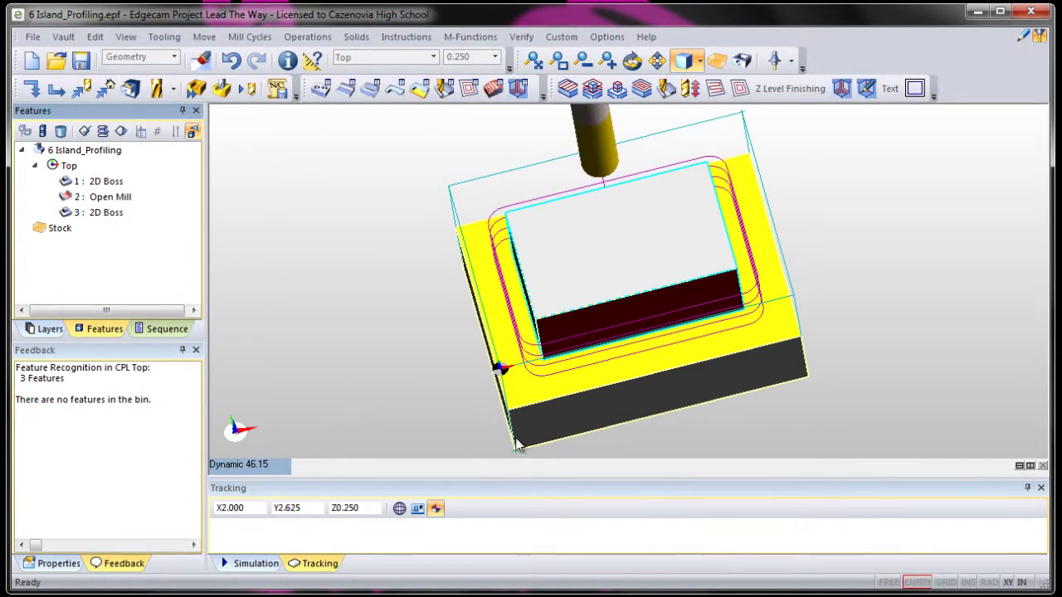
middle_click_drag(720, 438, 663, 362)
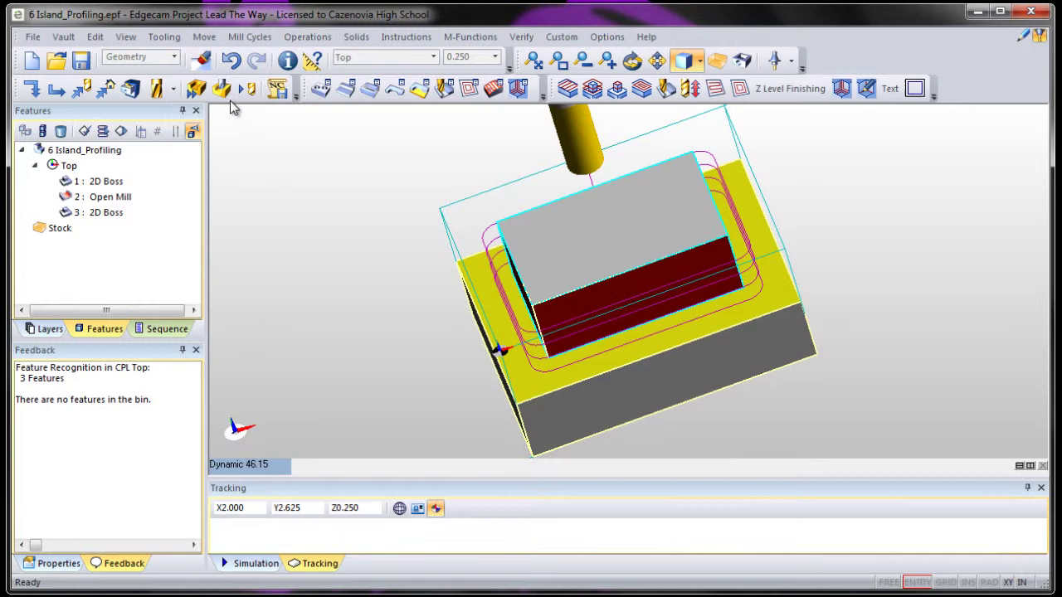
left_click(220, 89)
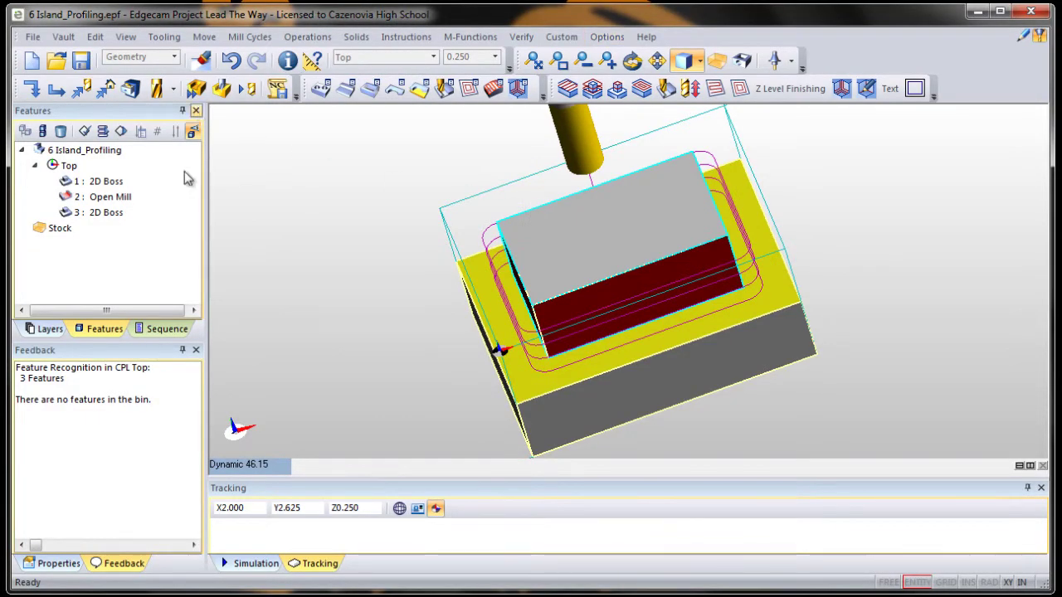
Step: Set up a second Open Mill profiling operation with XY offset .4 and Use Current Tool
right_click(125, 197)
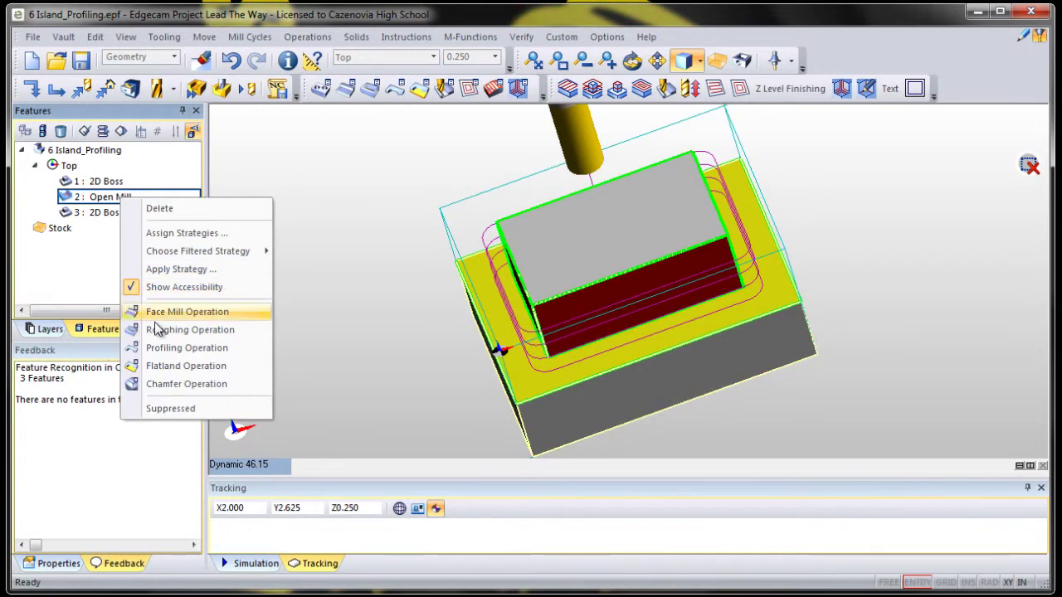
left_click(171, 348)
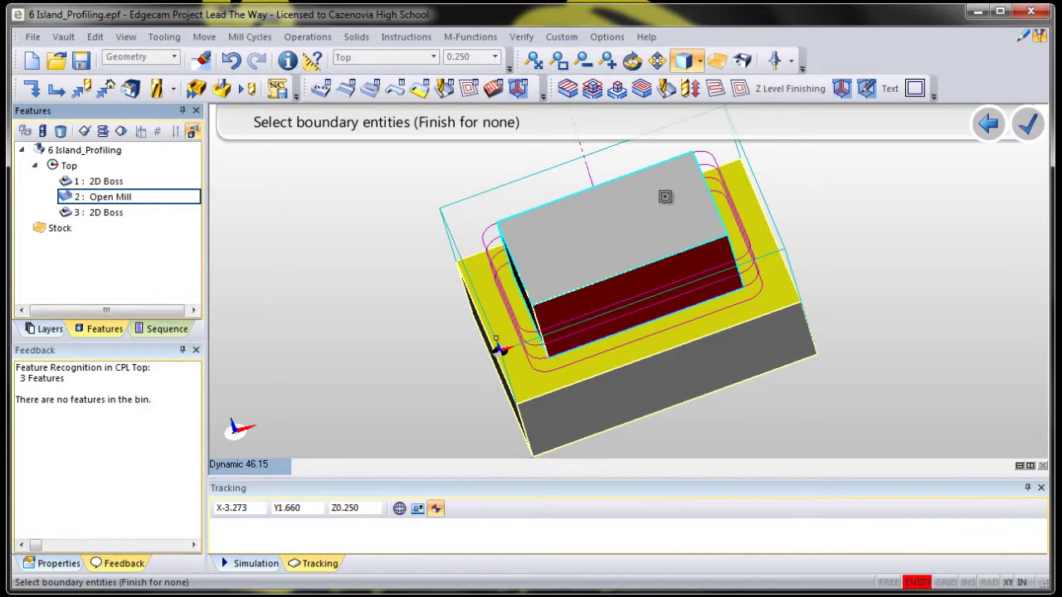
left_click(1027, 124)
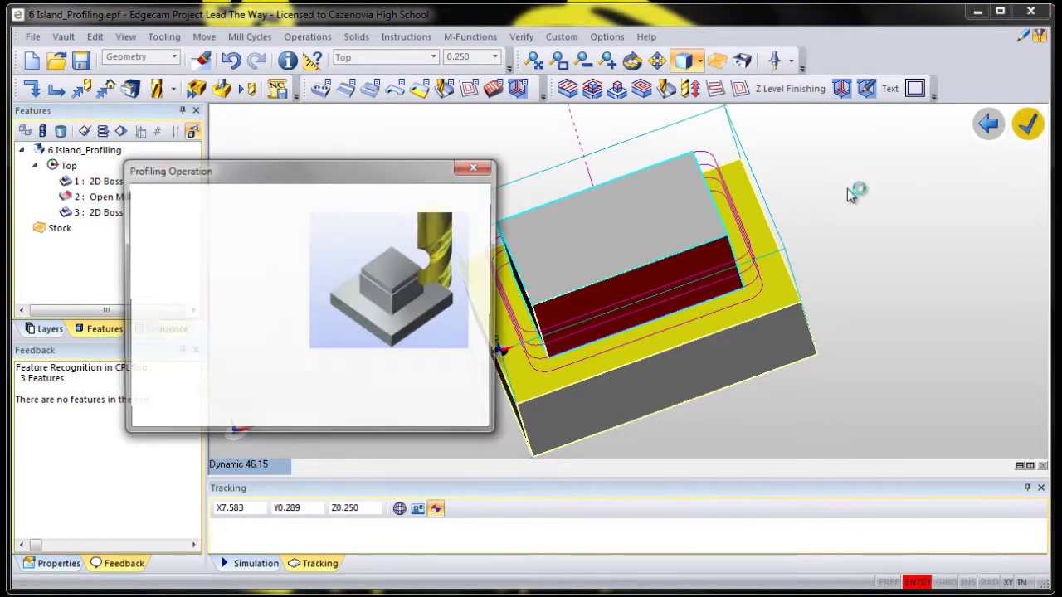
left_click_drag(275, 314, 239, 313)
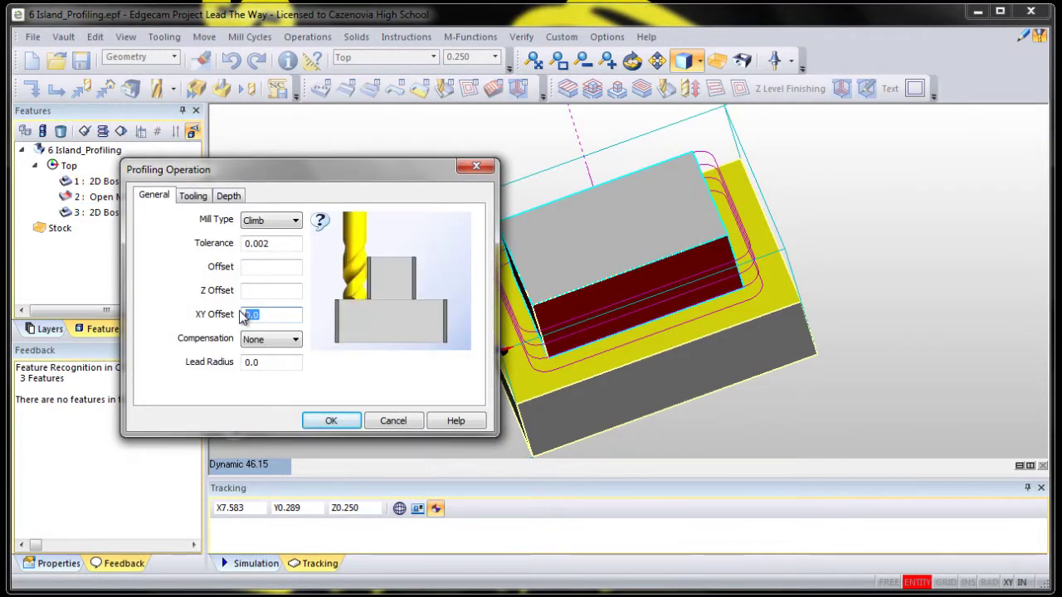
type(".")
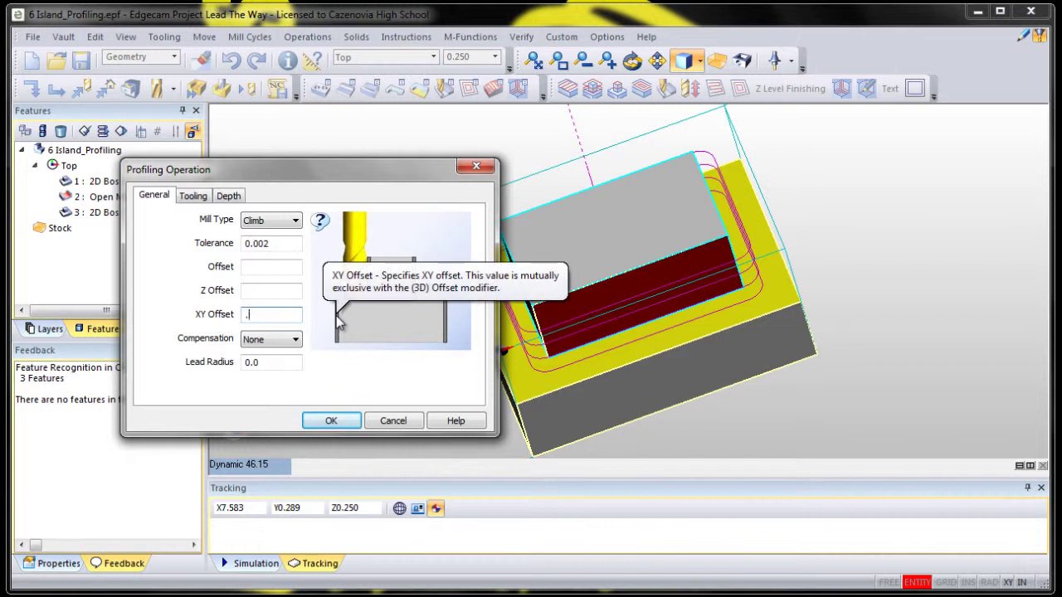
type("4")
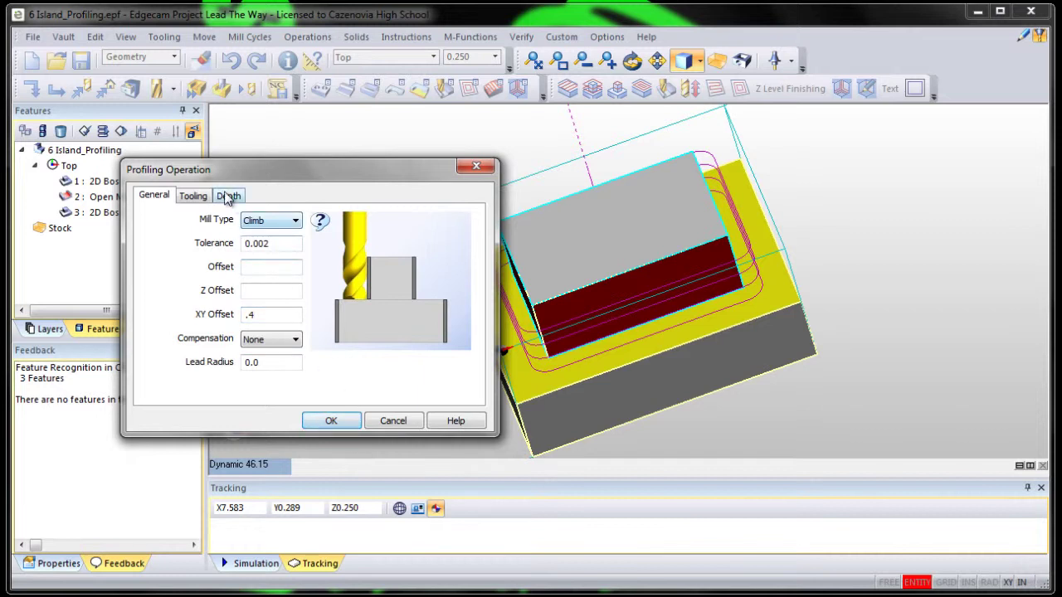
left_click(192, 196)
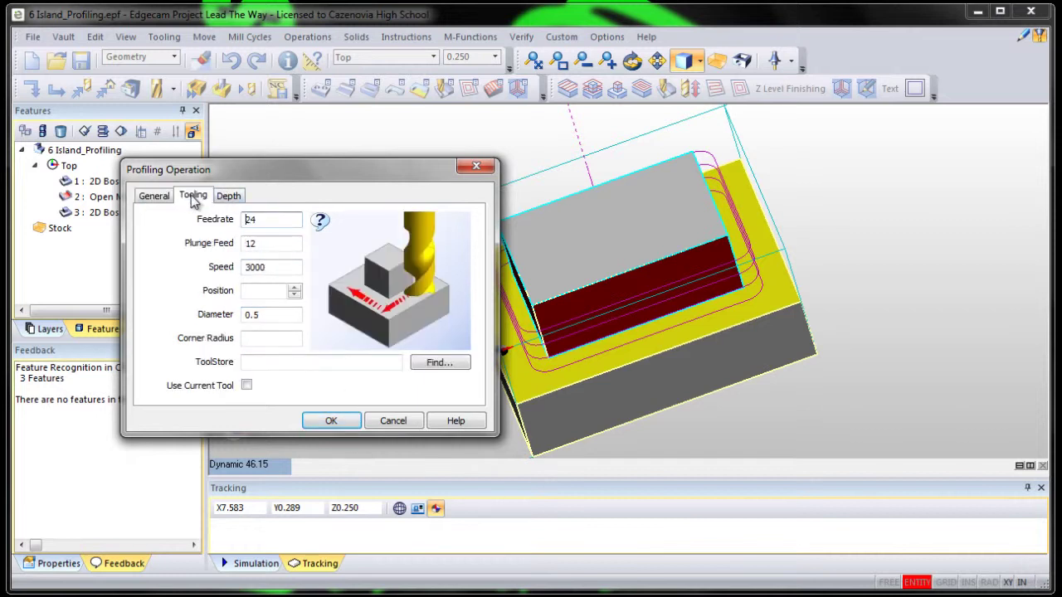
left_click(246, 387)
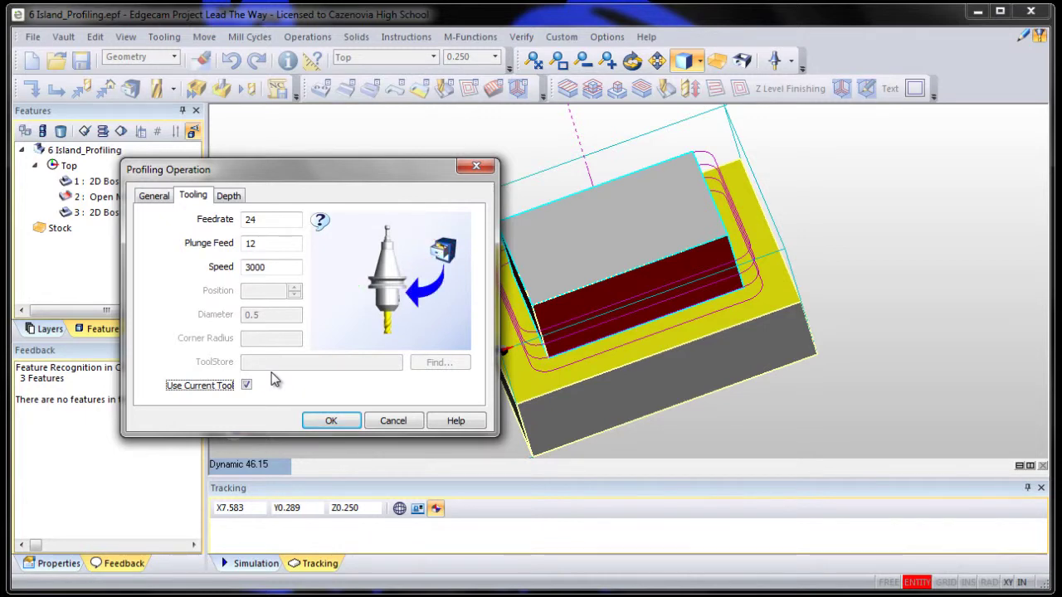
Step: Accept the second profiling operation and list both operations in the Sequence panel
left_click(340, 422)
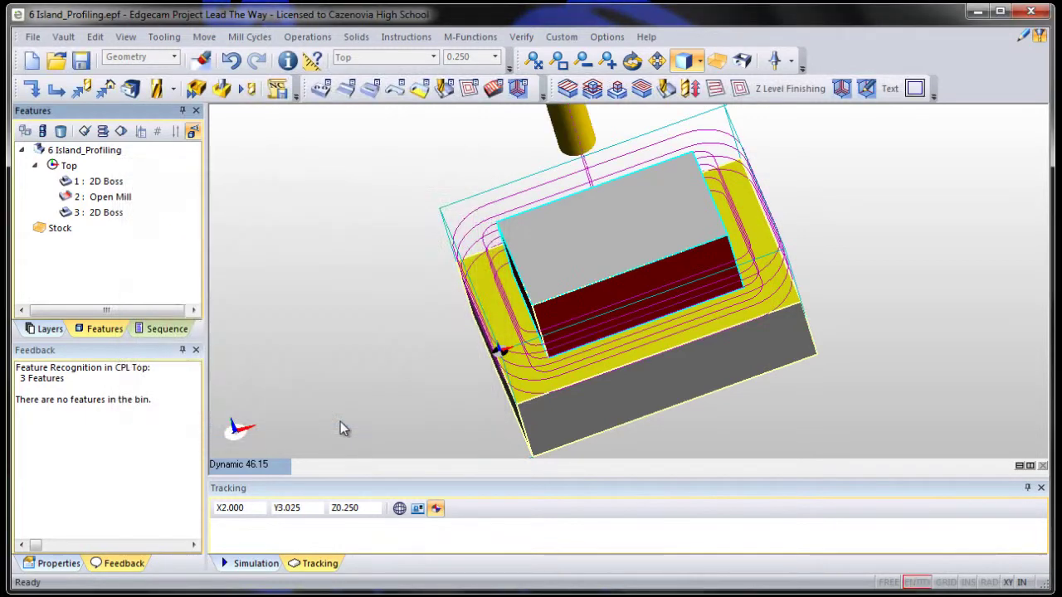
middle_click_drag(636, 448, 612, 392)
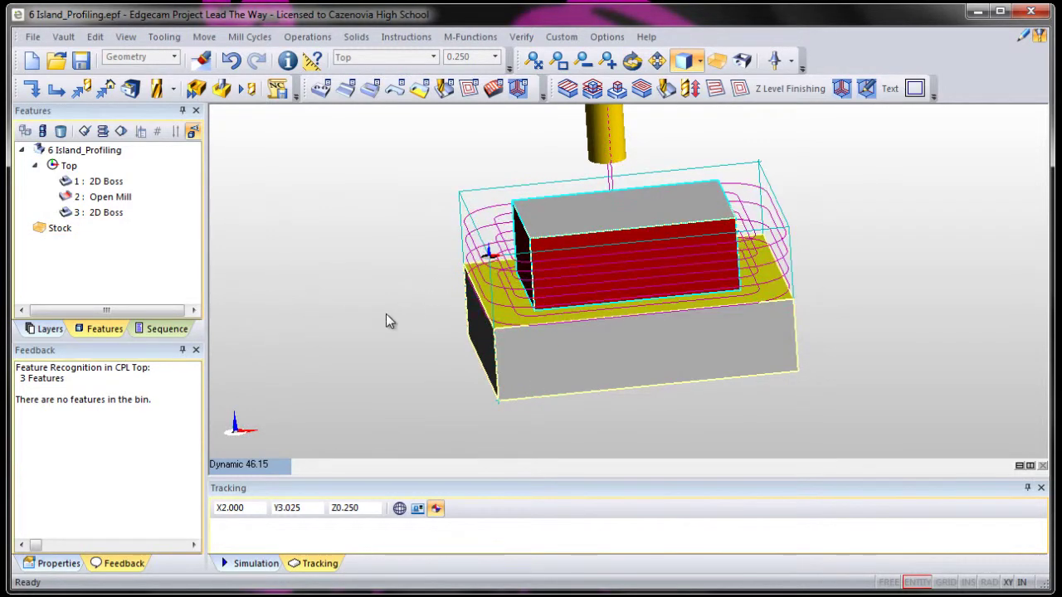
left_click(168, 328)
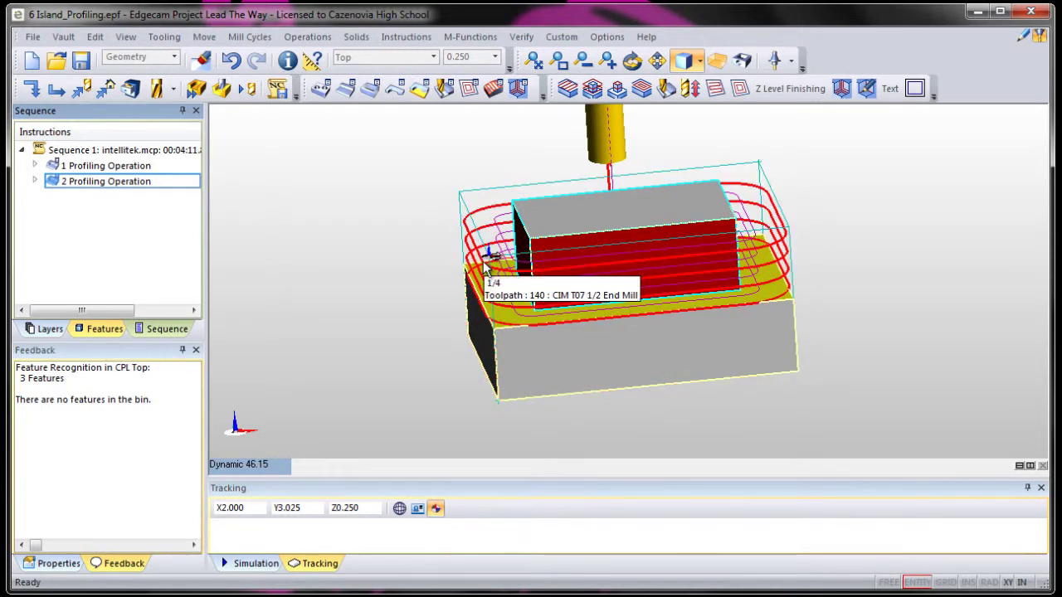
Step: Lower the second profiling operation's Depth cut increment, producing densely stacked passes
double_click(134, 185)
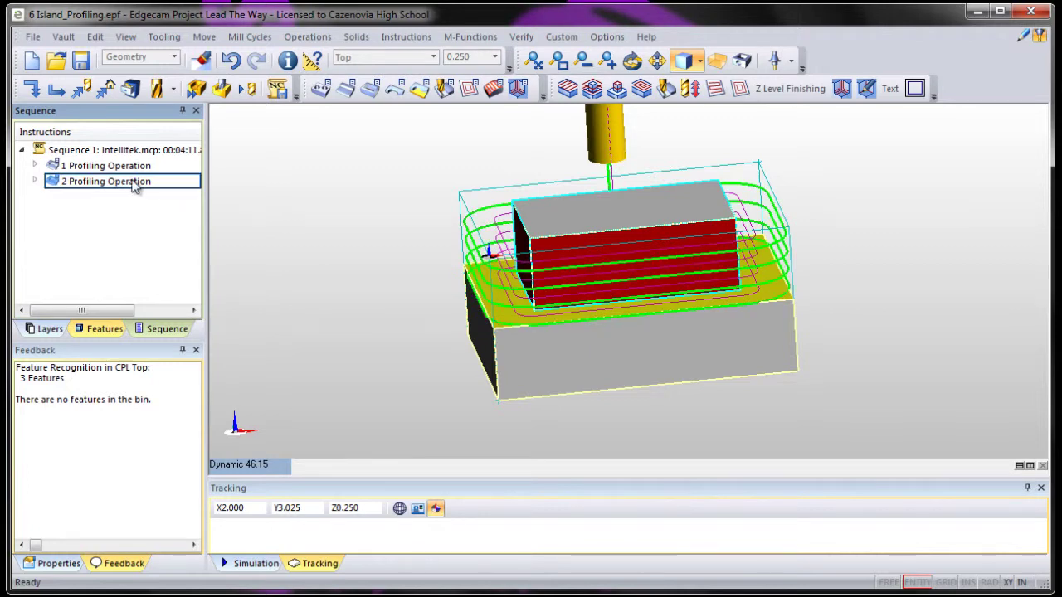
left_click(249, 324)
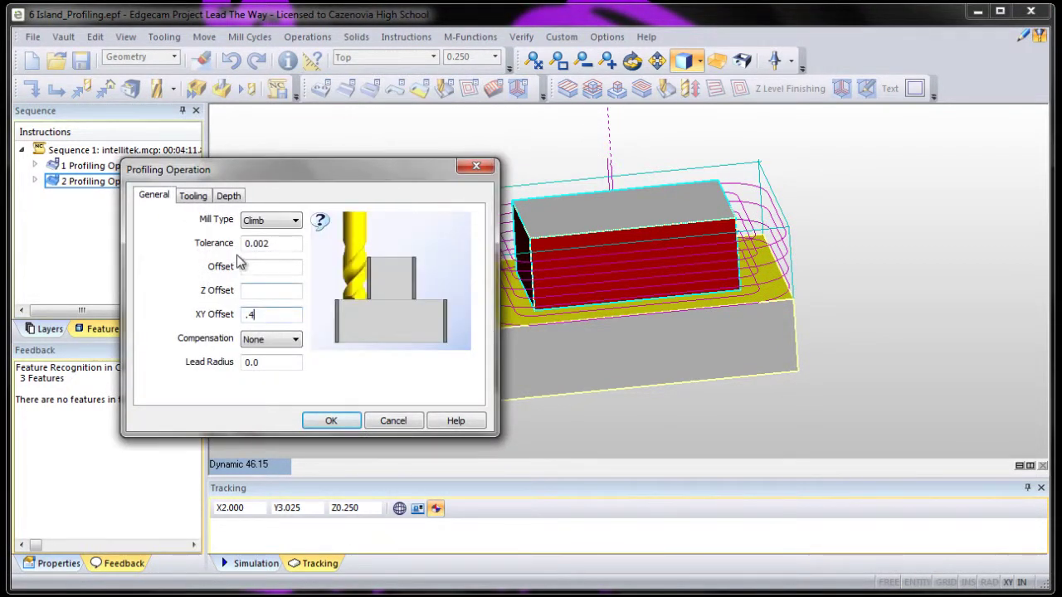
left_click(193, 197)
left_click(228, 196)
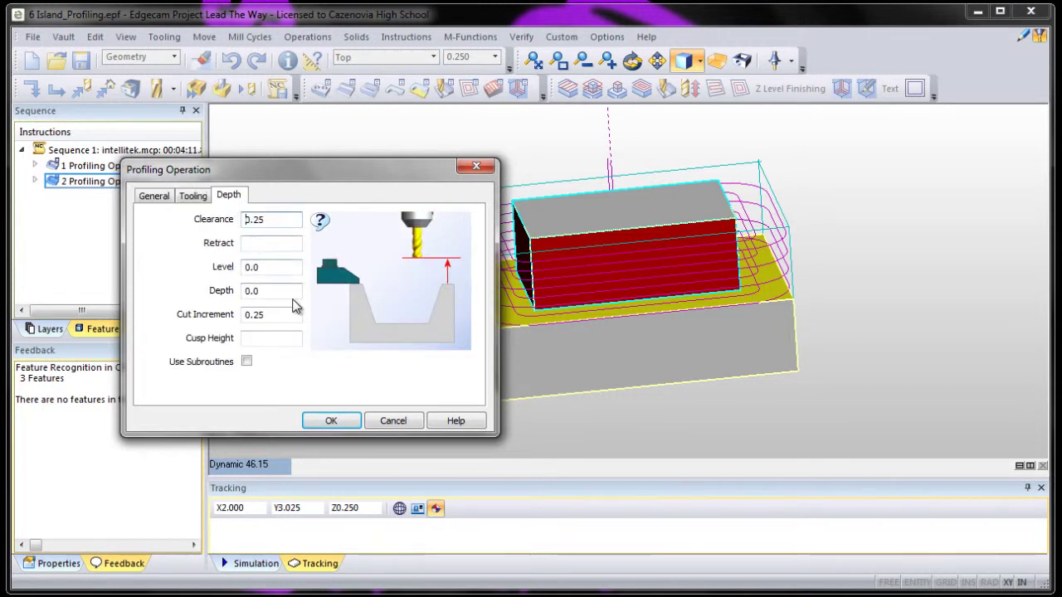
left_click_drag(266, 313, 256, 323)
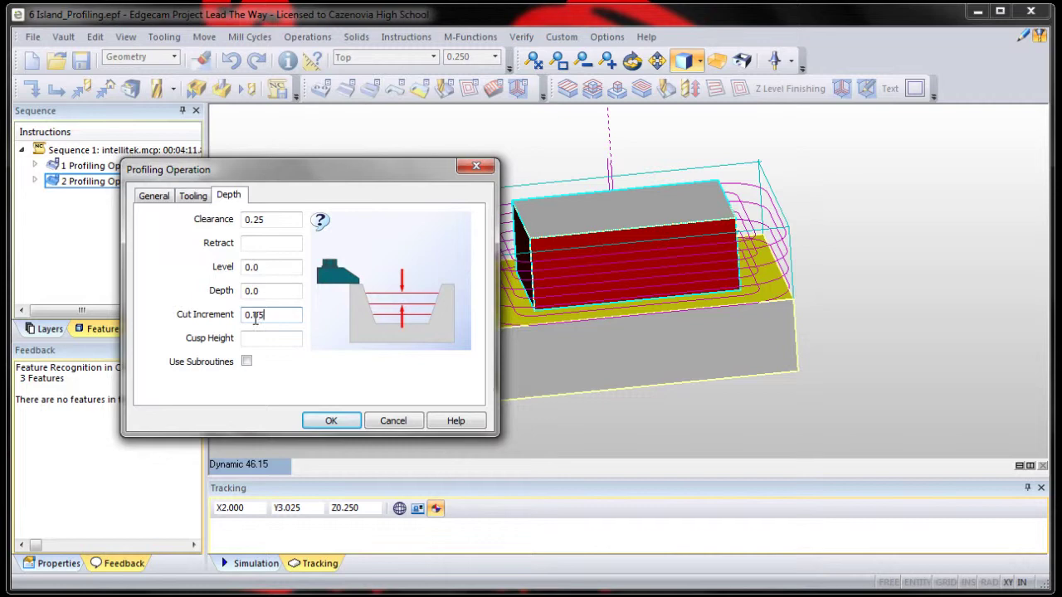
left_click(331, 421)
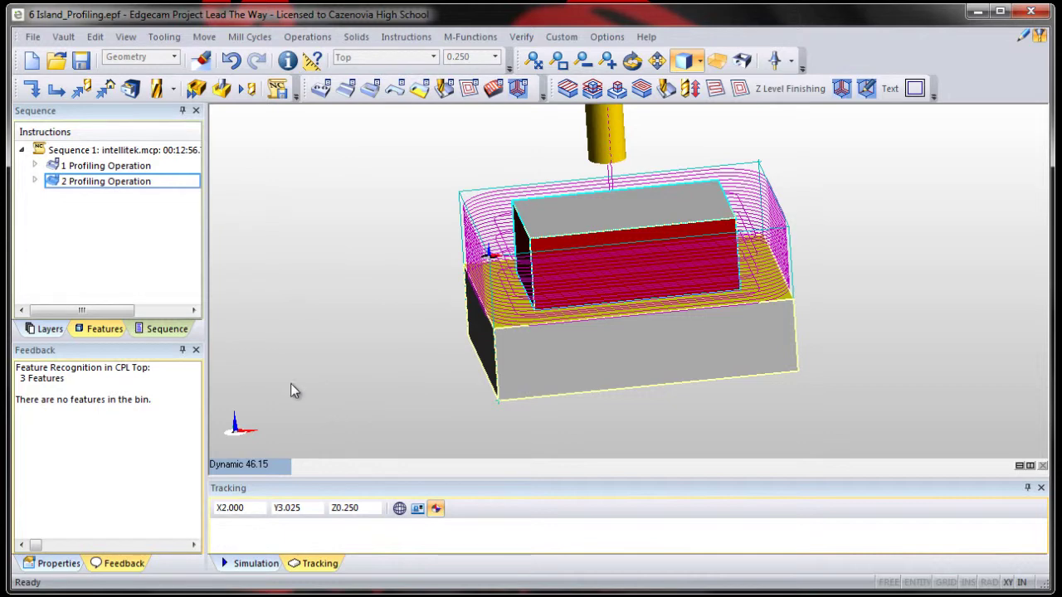
Step: Reset the second profiling operation's cut increment to 0.25, then tilt the view
left_click(130, 184)
double_click(130, 184)
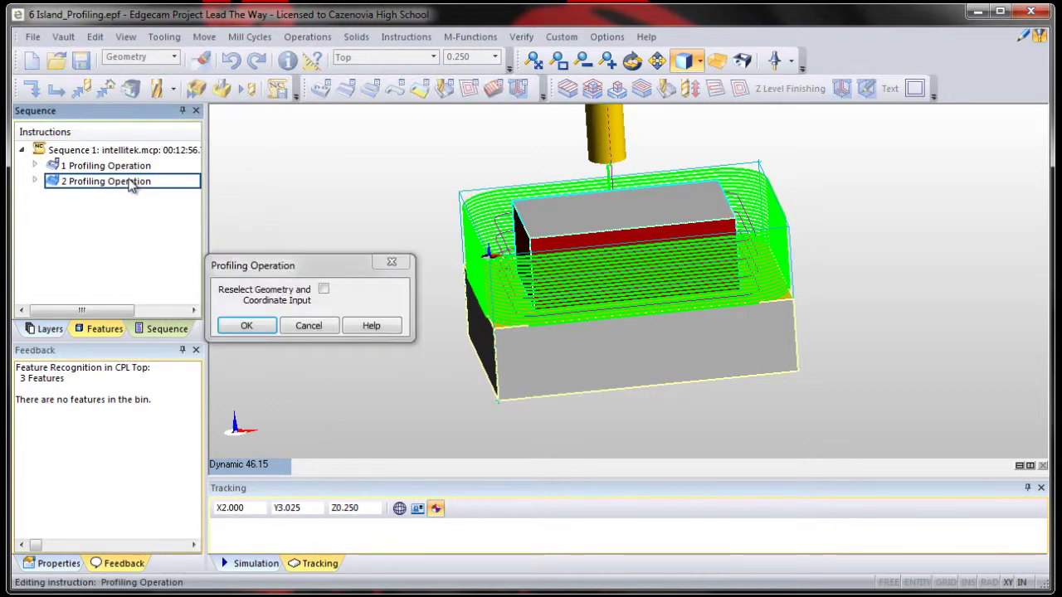
left_click(276, 328)
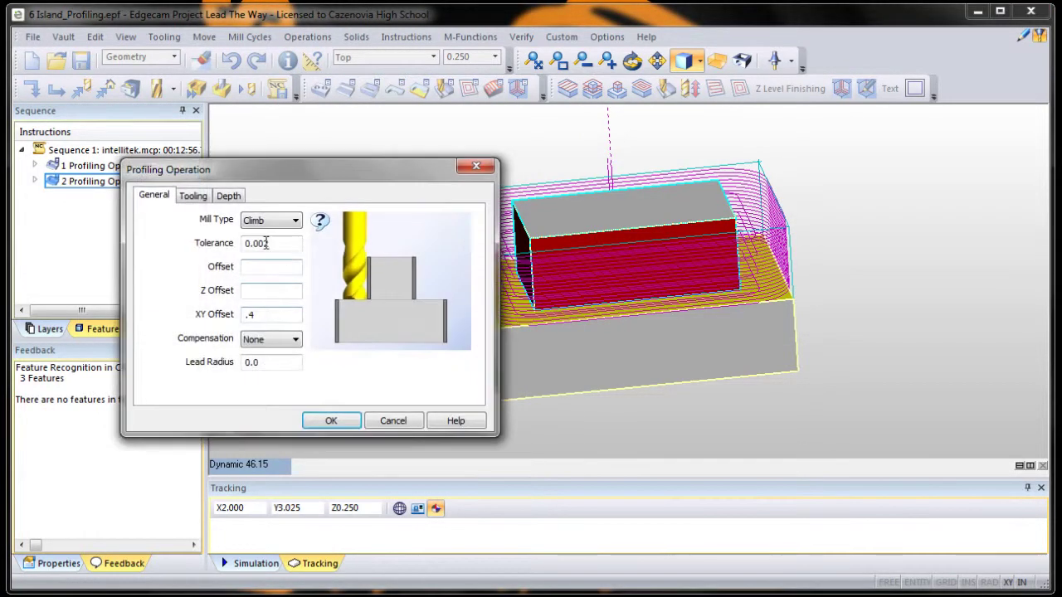
left_click(232, 197)
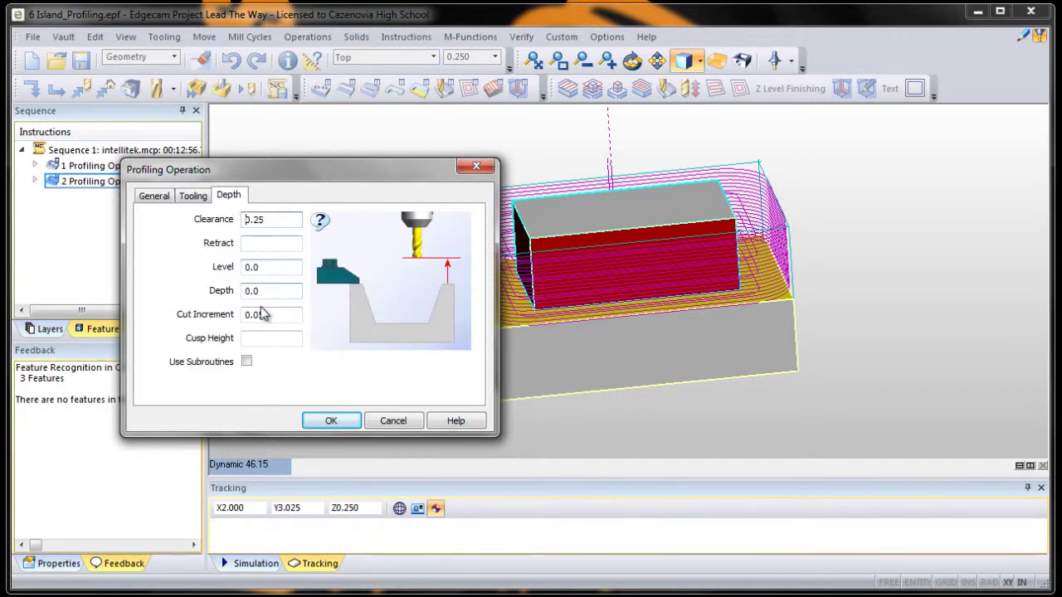
left_click_drag(262, 314, 259, 324)
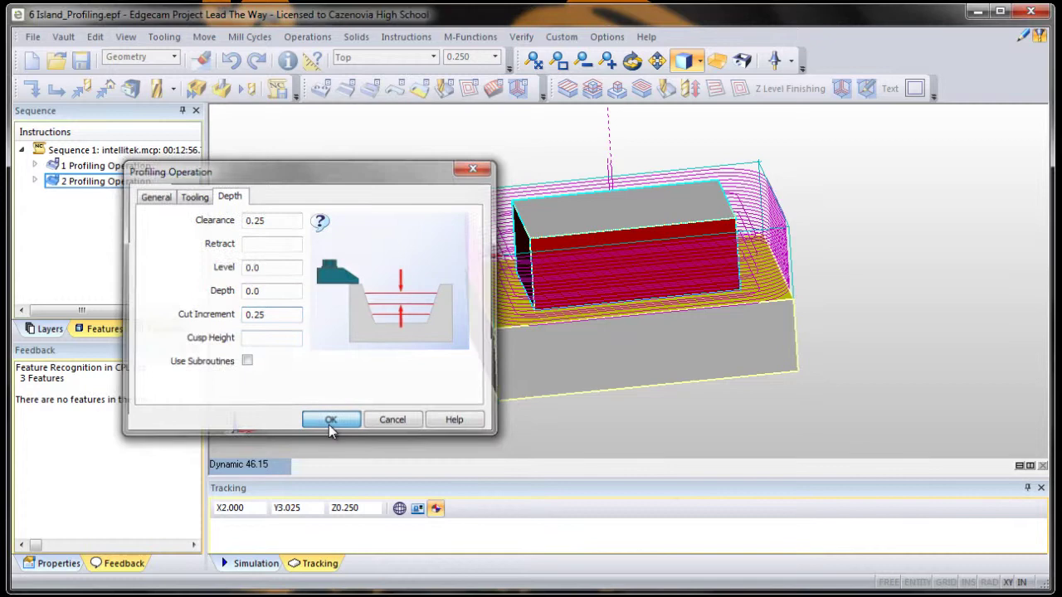
left_click(330, 422)
middle_click_drag(670, 432, 671, 456)
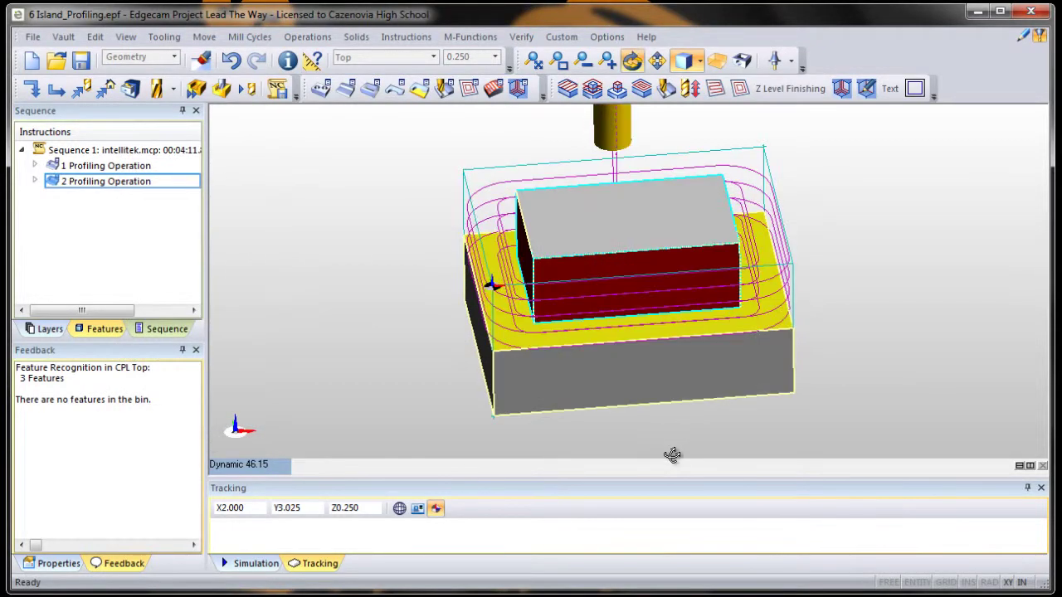